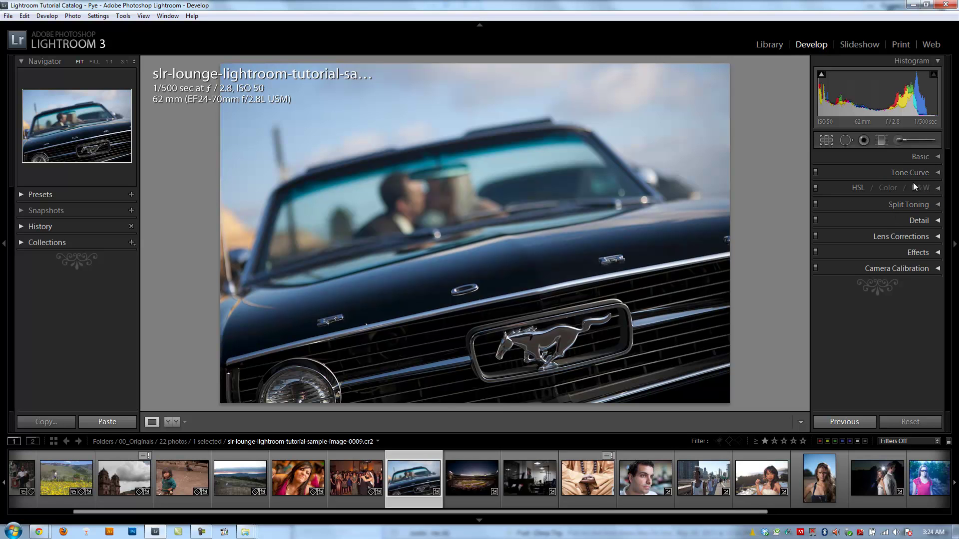
- Expand the HSL / Color / B&W panel and briefly open and close the Basic panel
{"action": "left_click", "coordinate": [937, 189]}
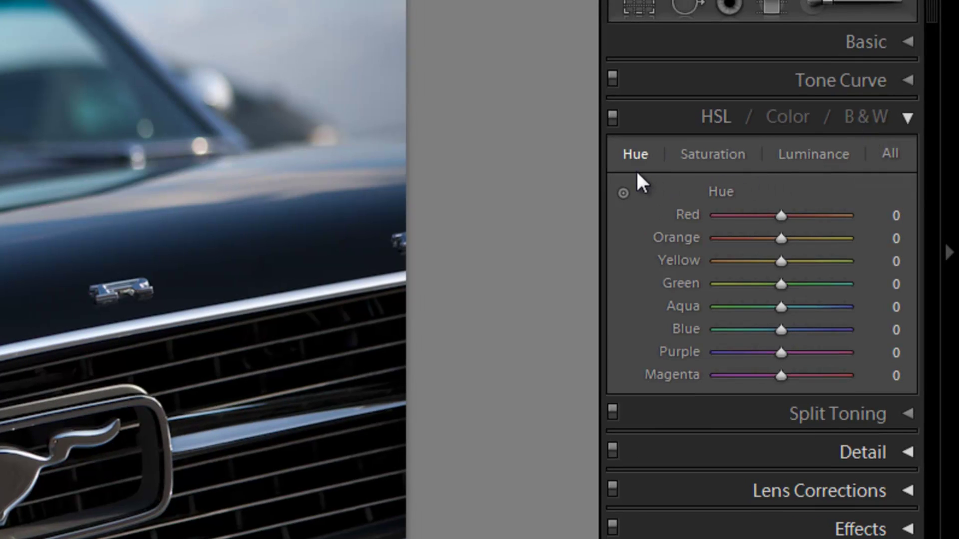
{"action": "left_click", "coordinate": [853, 43]}
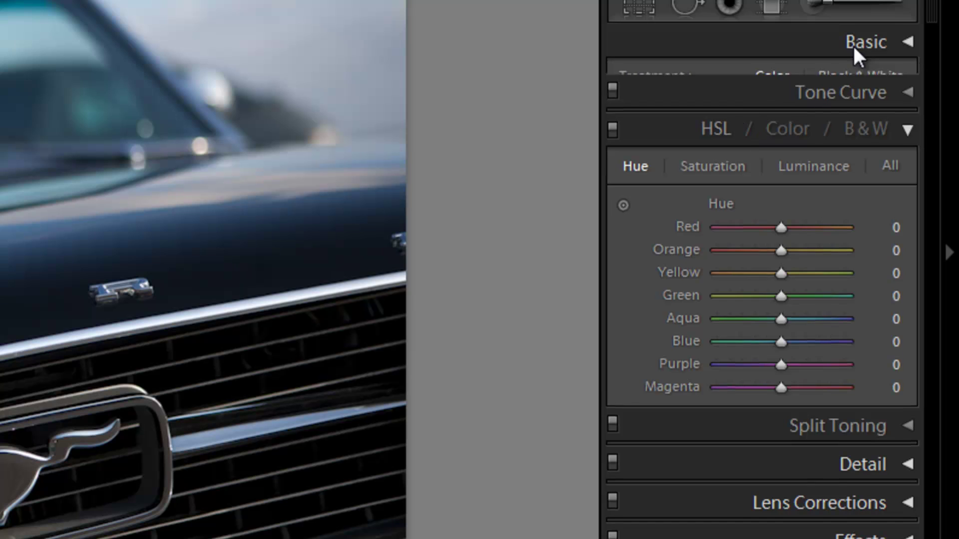
{"action": "left_click", "coordinate": [862, 41]}
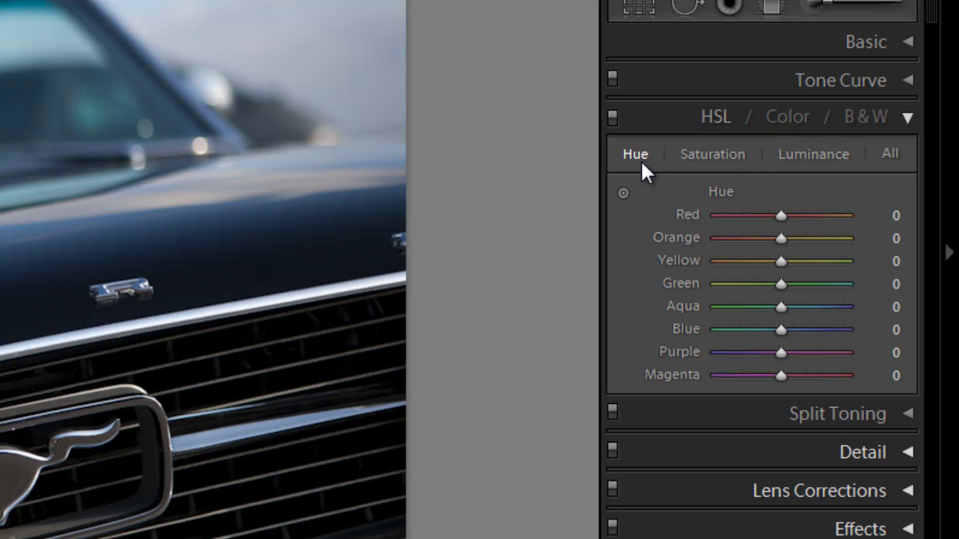
- Show the Saturation then Luminance sliders, view the Color swatches, and return to HSL with Luminance showing
{"action": "left_click", "coordinate": [707, 160]}
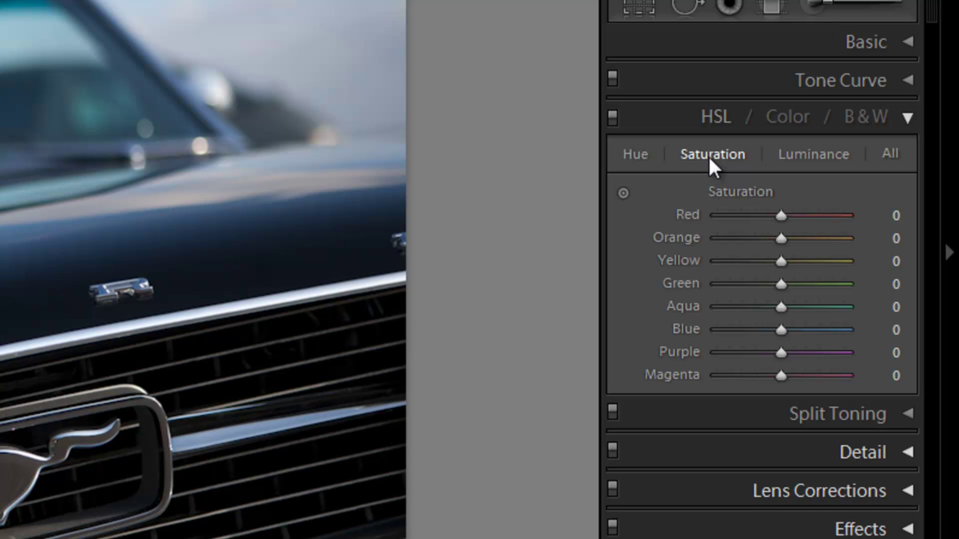
{"action": "left_click", "coordinate": [812, 159]}
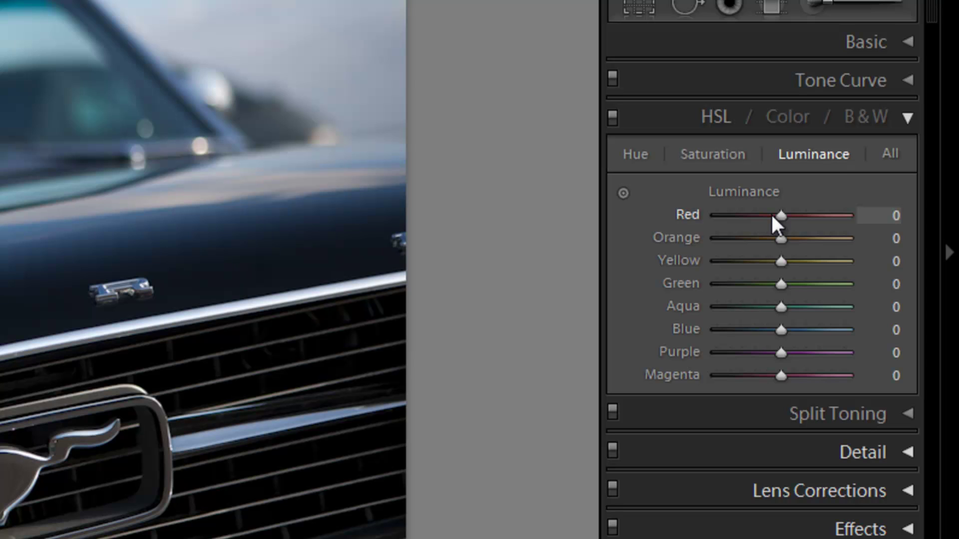
{"action": "left_click", "coordinate": [786, 124]}
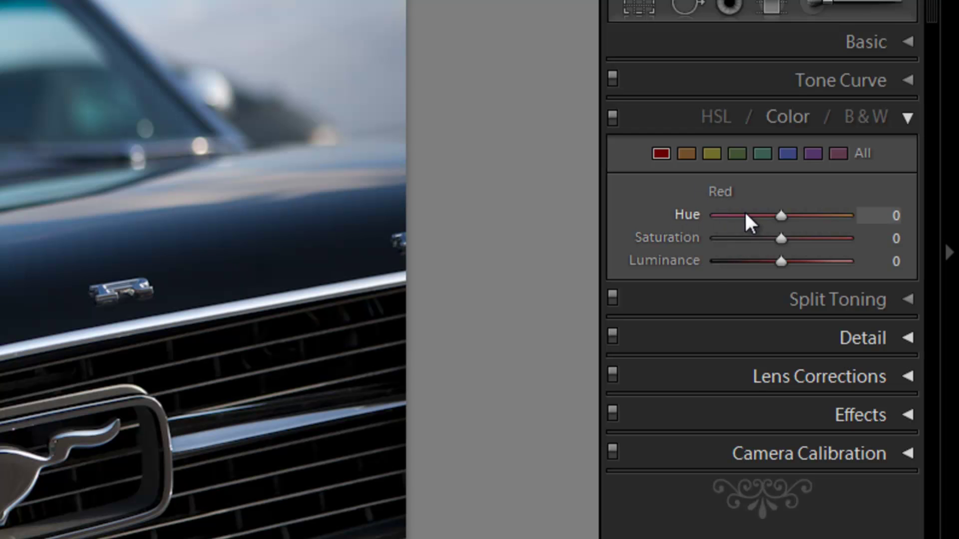
{"action": "left_click", "coordinate": [714, 118]}
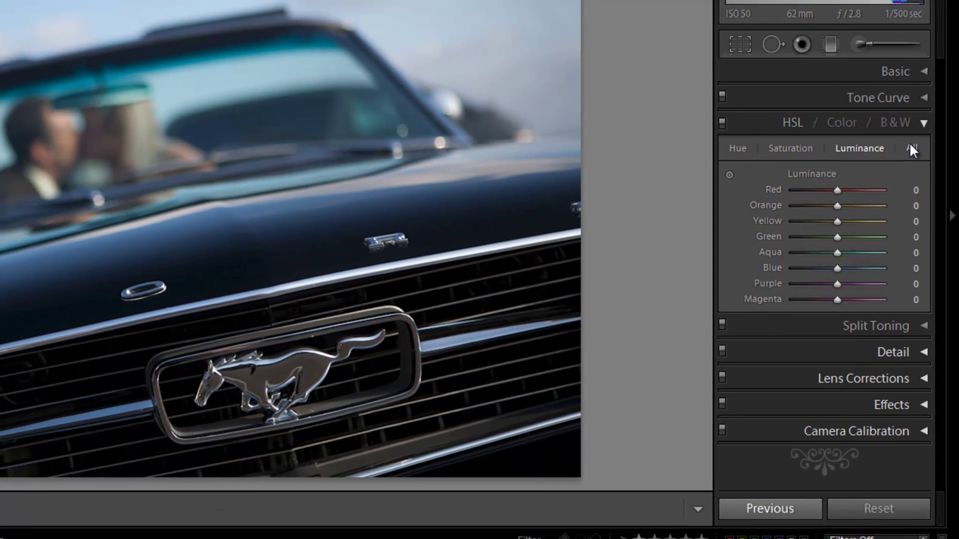
- Review the Hue, Saturation and Luminance groups together under All, then show only Hue sliders
{"action": "left_click", "coordinate": [910, 148]}
{"action": "scroll", "coordinate": [790, 154], "scroll_direction": "down", "scroll_amount": 3}
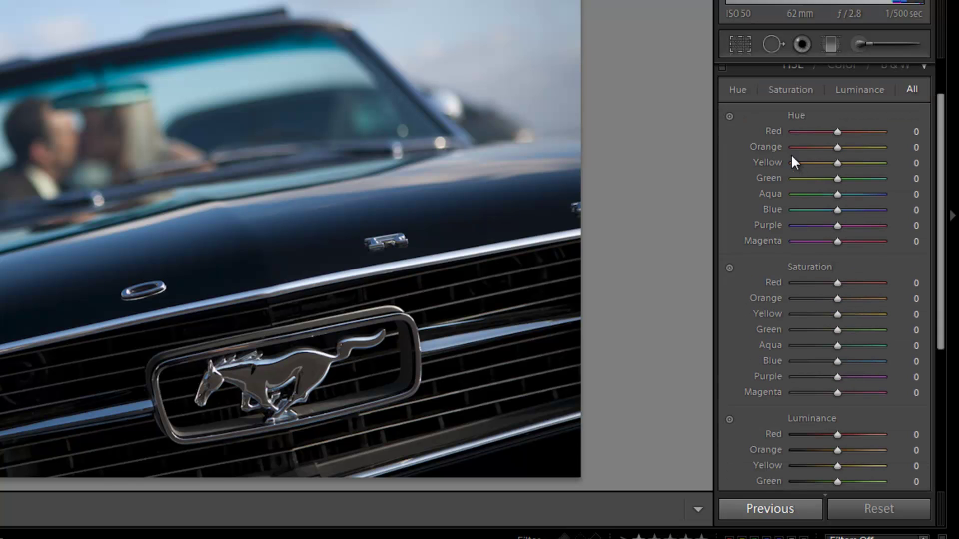
{"action": "scroll", "coordinate": [793, 267], "scroll_direction": "down", "scroll_amount": 3}
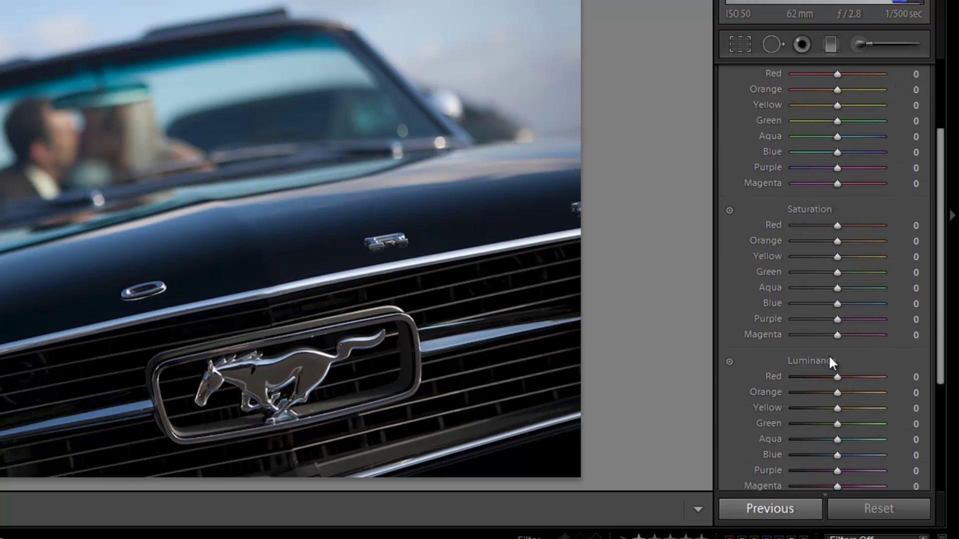
{"action": "scroll", "coordinate": [827, 375], "scroll_direction": "down", "scroll_amount": 3}
{"action": "scroll", "coordinate": [820, 390], "scroll_direction": "up", "scroll_amount": 8}
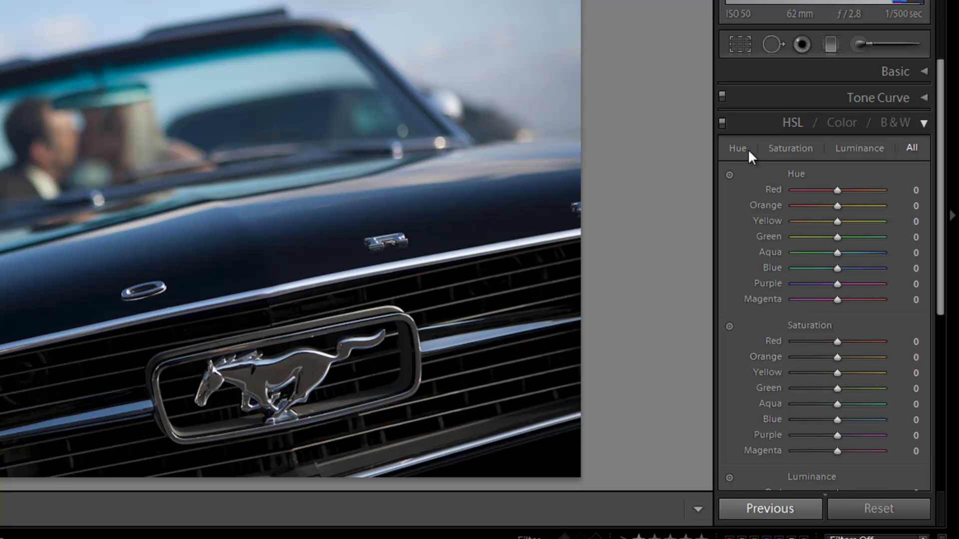
{"action": "left_click", "coordinate": [738, 149]}
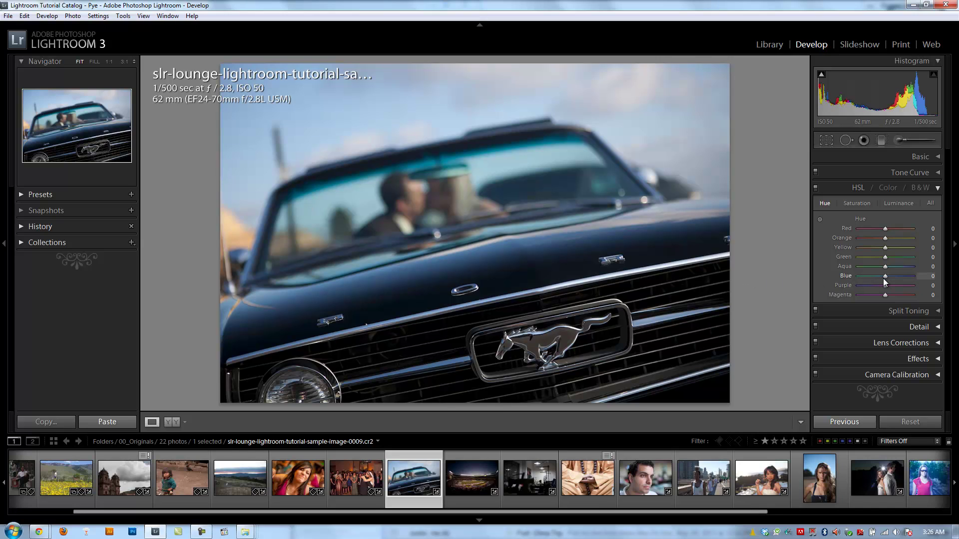
{"action": "left_click_drag", "start_coordinate": [881, 278], "coordinate": [912, 287]}
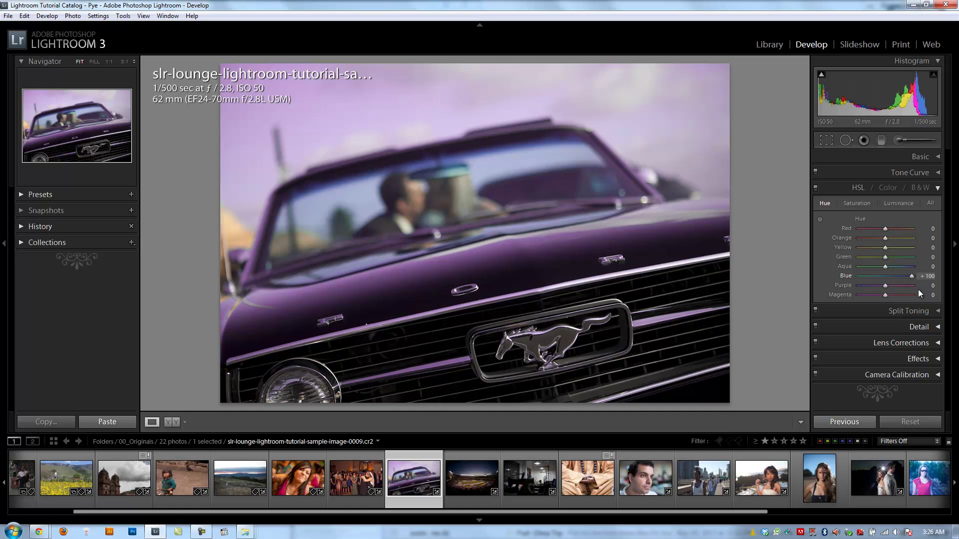
{"action": "double_click", "coordinate": [885, 280]}
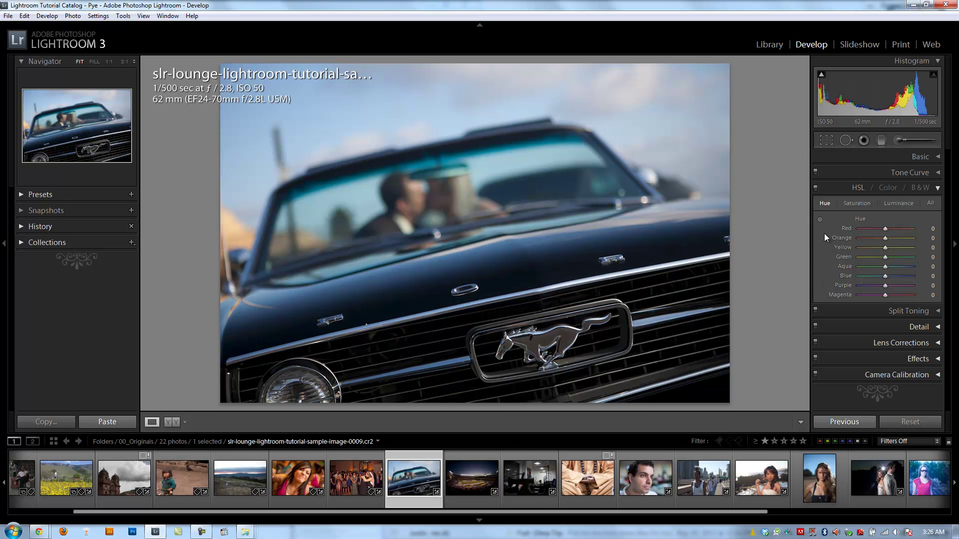
- Drag the Targeted Adjustment tool on the windshield to set Orange hue +7 and Yellow hue -7
{"action": "left_click", "coordinate": [820, 220]}
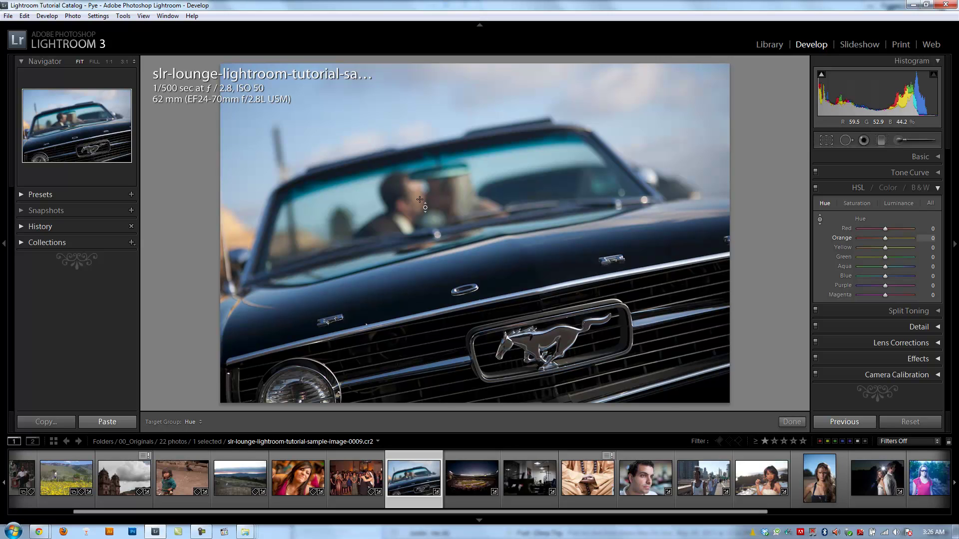
{"action": "left_click_drag", "start_coordinate": [419, 200], "coordinate": [445, 274]}
- Set saturation to Orange -14, Blue +32 and Purple +2 using the Blue slider and targeted drags on skin and car
{"action": "left_click", "coordinate": [860, 202]}
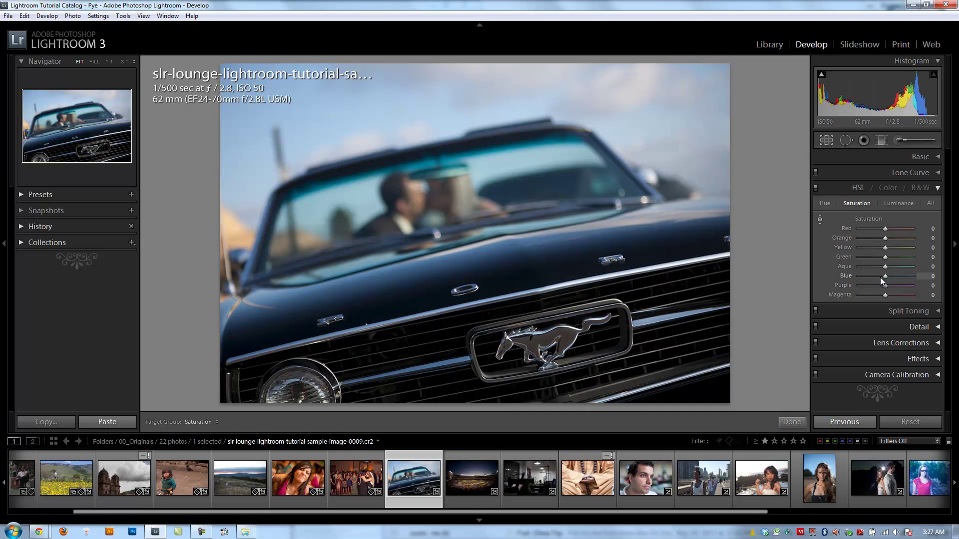
{"action": "left_click_drag", "start_coordinate": [880, 277], "coordinate": [904, 290]}
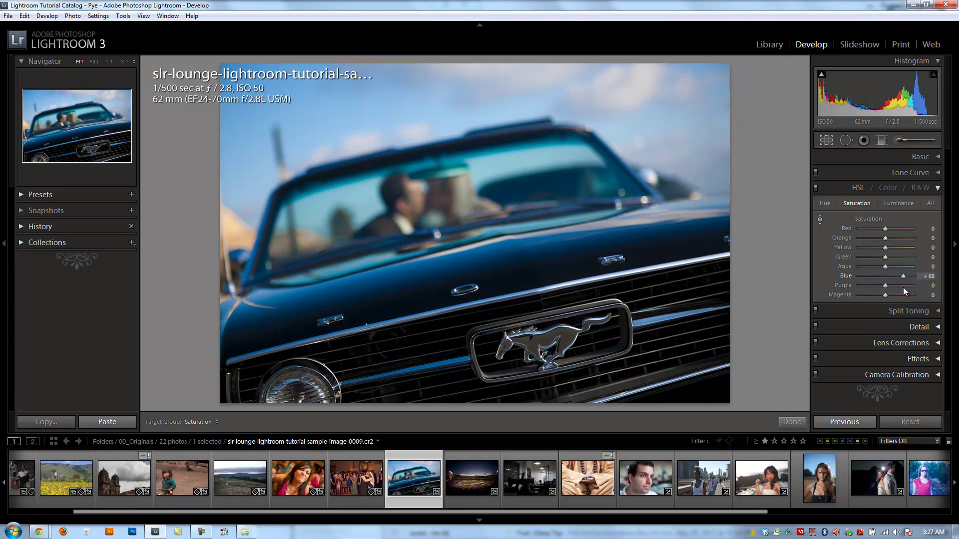
{"action": "left_click_drag", "start_coordinate": [904, 288], "coordinate": [885, 276]}
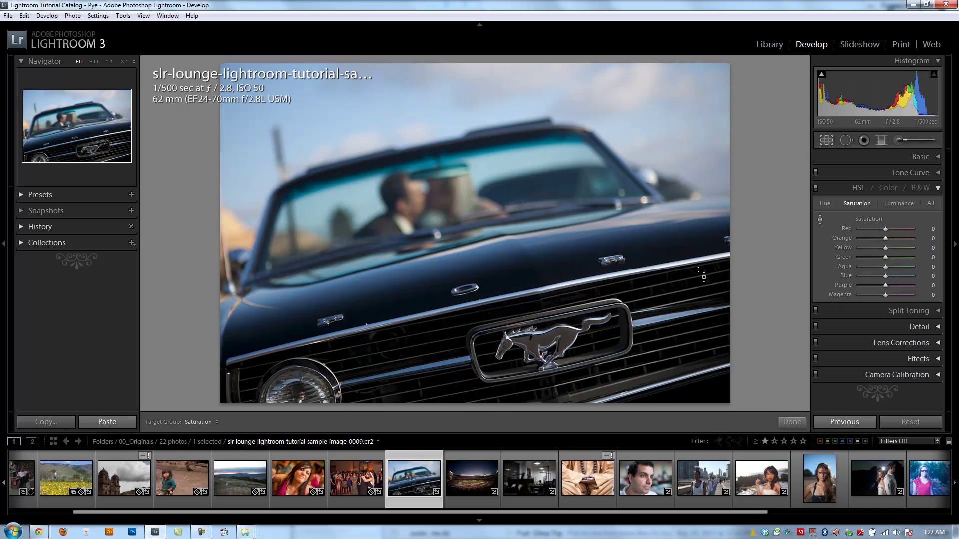
{"action": "mouse_move", "coordinate": [422, 200]}
{"action": "left_mouse_down"}
{"action": "mouse_move", "coordinate": [422, 219]}
{"action": "mouse_move", "coordinate": [430, 212]}
{"action": "left_mouse_up"}
{"action": "left_click_drag", "start_coordinate": [317, 293], "coordinate": [359, 292]}
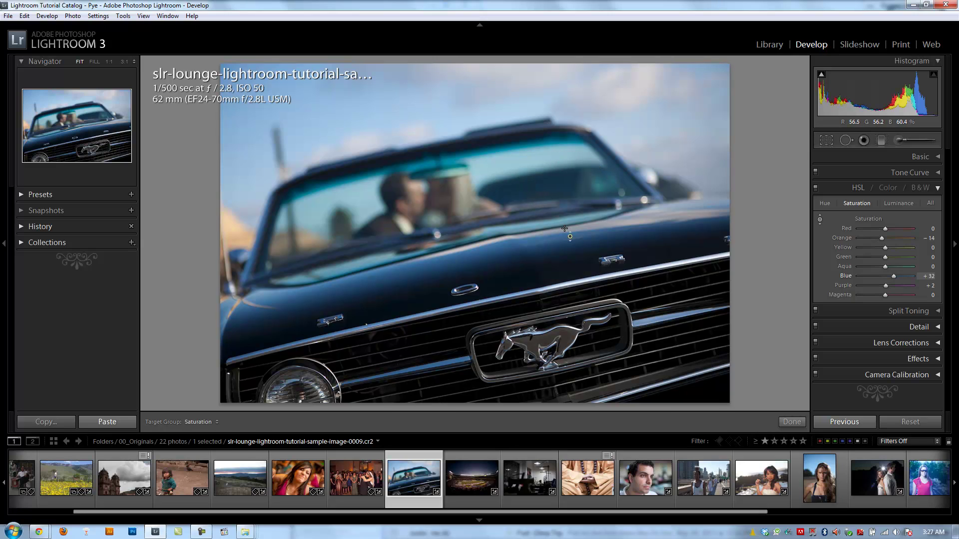
- Darken the blue luminance on the car hood, then inspect the sky and windshield at 1:1 before fitting the photo
{"action": "left_click", "coordinate": [893, 201]}
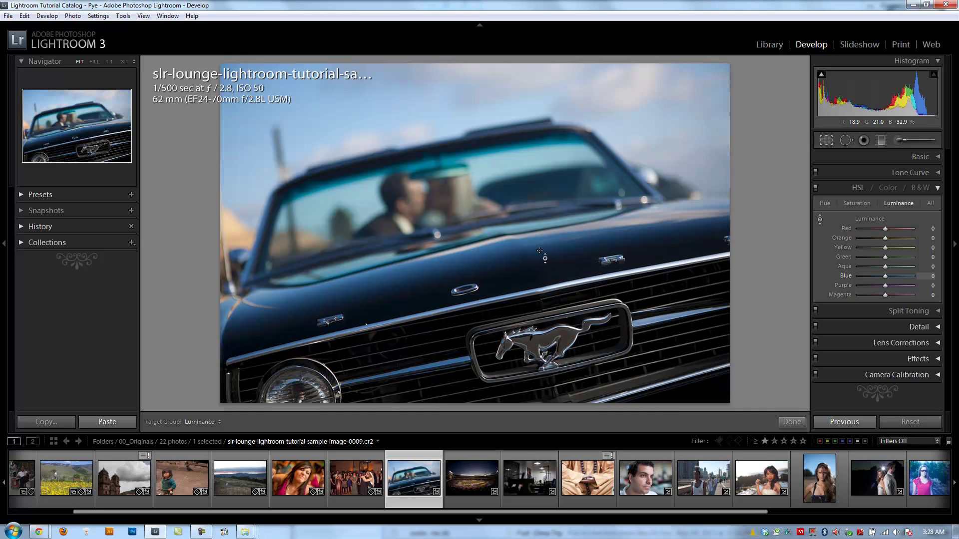
{"action": "left_click_drag", "start_coordinate": [543, 243], "coordinate": [554, 347]}
{"action": "left_click", "coordinate": [601, 100]}
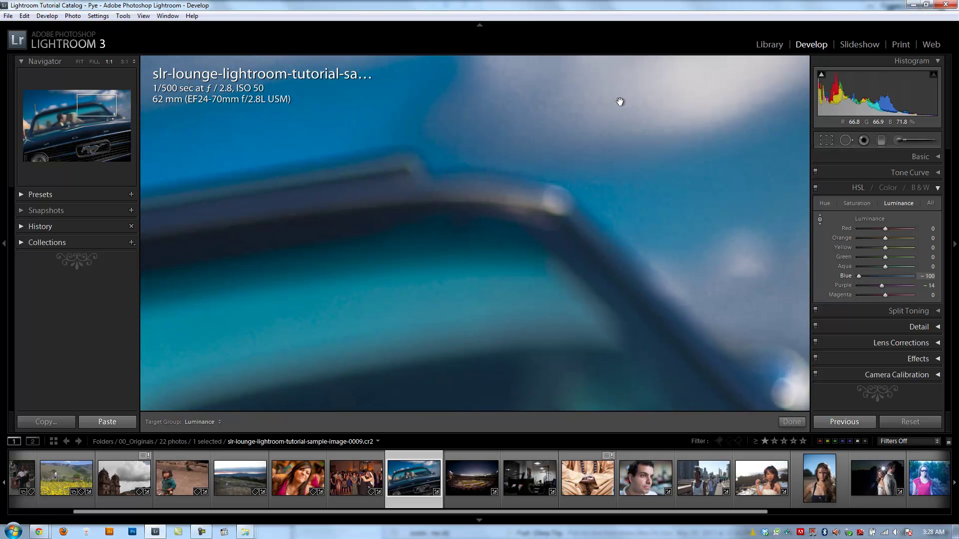
{"action": "left_click_drag", "start_coordinate": [591, 191], "coordinate": [584, 203]}
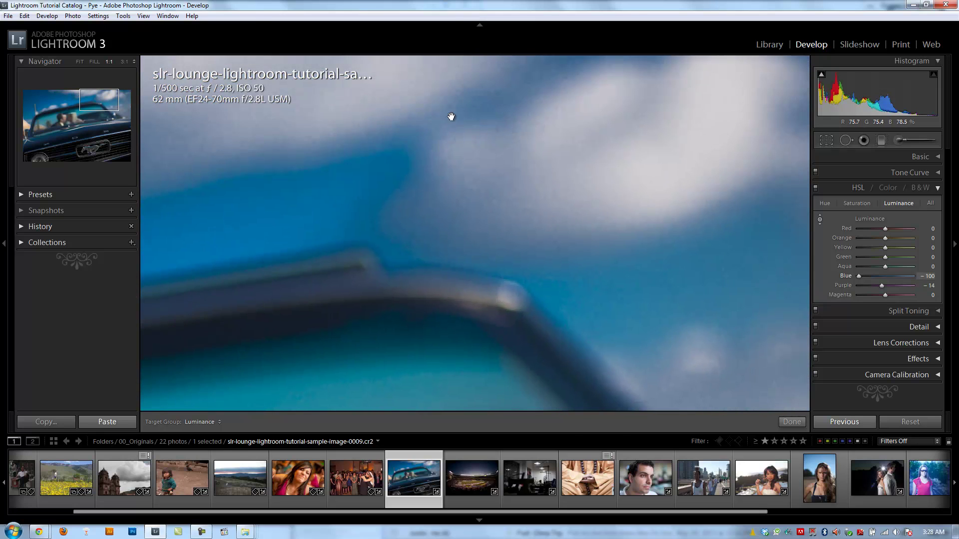
{"action": "left_click", "coordinate": [489, 205]}
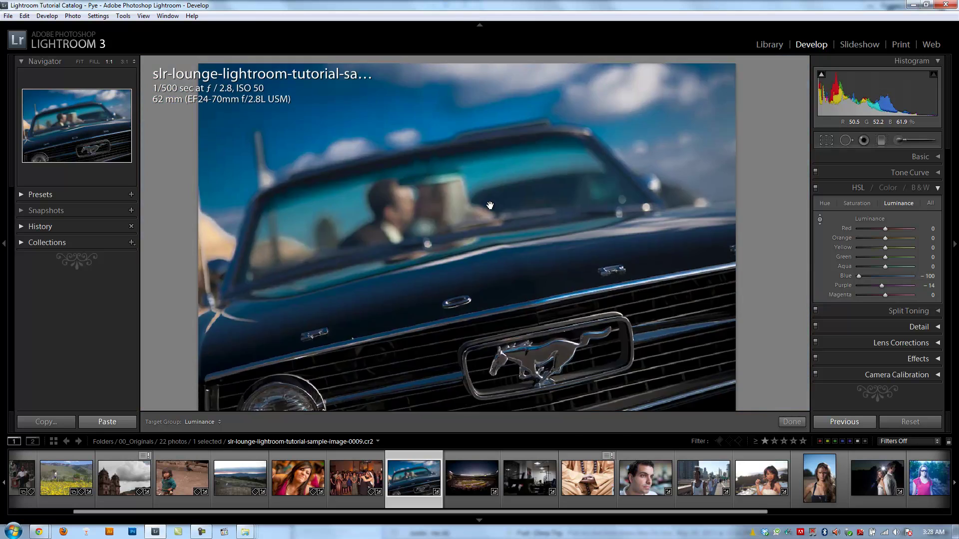
{"action": "left_click", "coordinate": [489, 205]}
{"action": "left_click", "coordinate": [490, 213]}
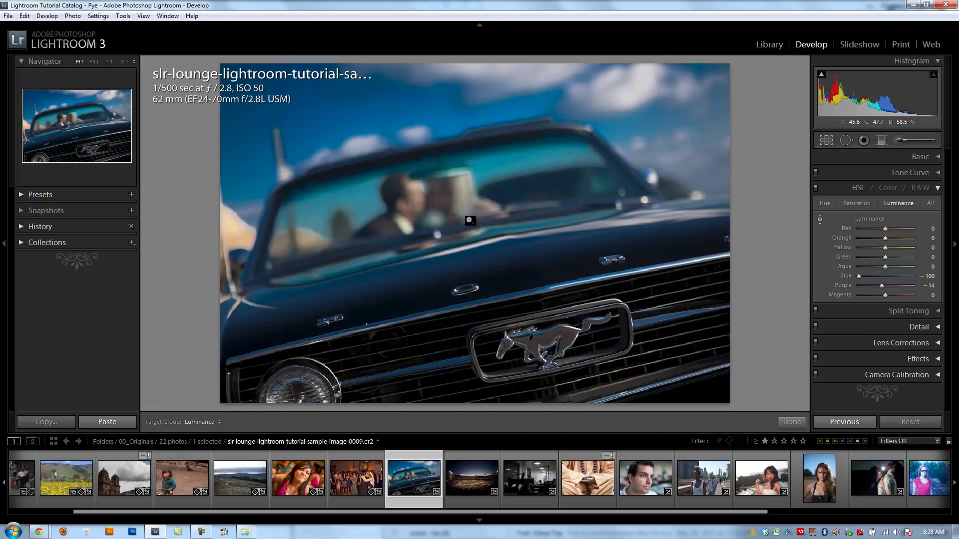
{"action": "left_click", "coordinate": [557, 121]}
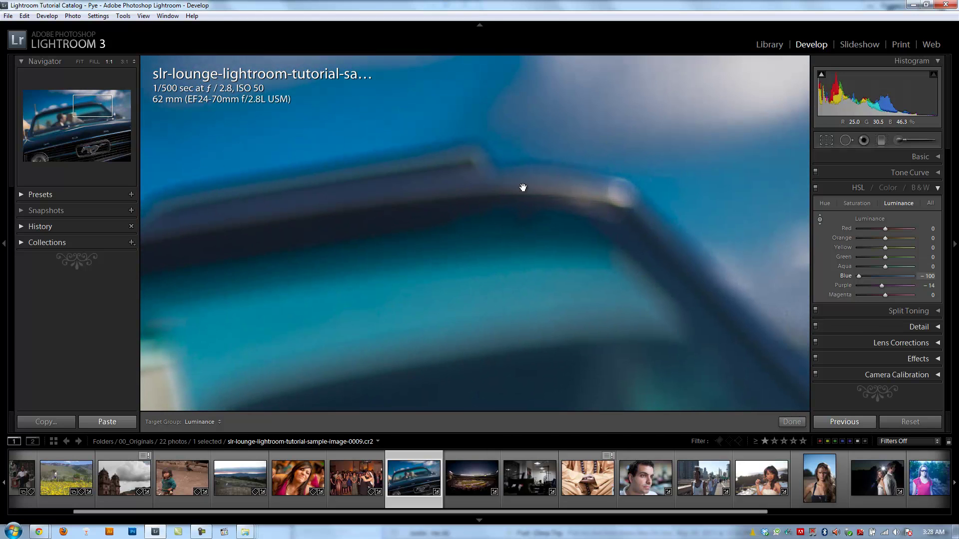
{"action": "left_click", "coordinate": [584, 239]}
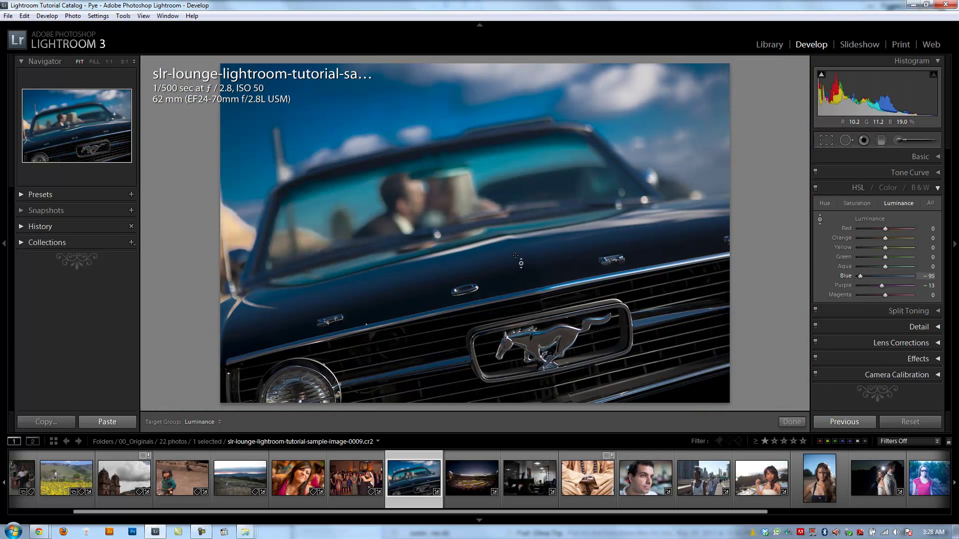
- Brighten the sky and darken the skin tones, ending at Orange -18, Aqua +7, Blue -21, Purple -6
{"action": "left_click_drag", "start_coordinate": [516, 255], "coordinate": [520, 225]}
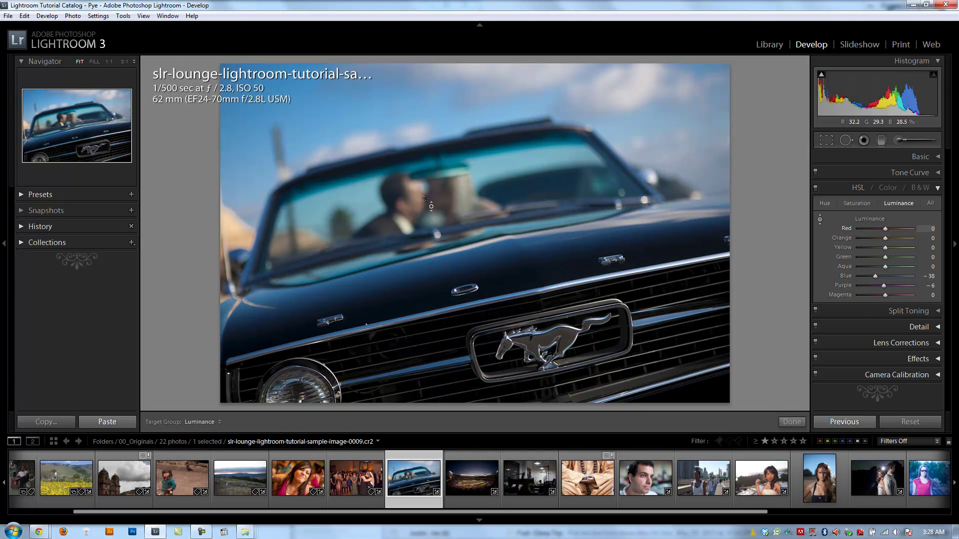
{"action": "left_click_drag", "start_coordinate": [420, 200], "coordinate": [419, 210]}
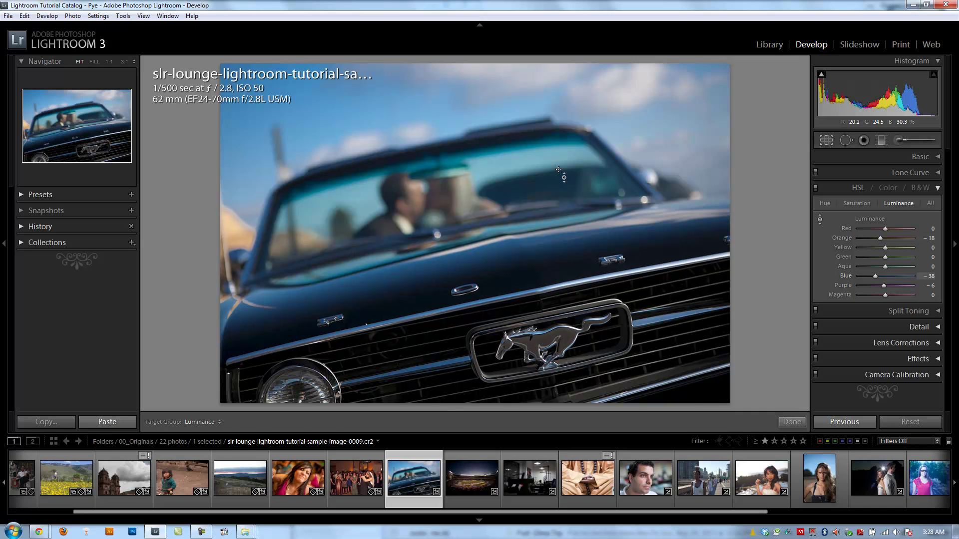
{"action": "left_click_drag", "start_coordinate": [530, 158], "coordinate": [528, 152]}
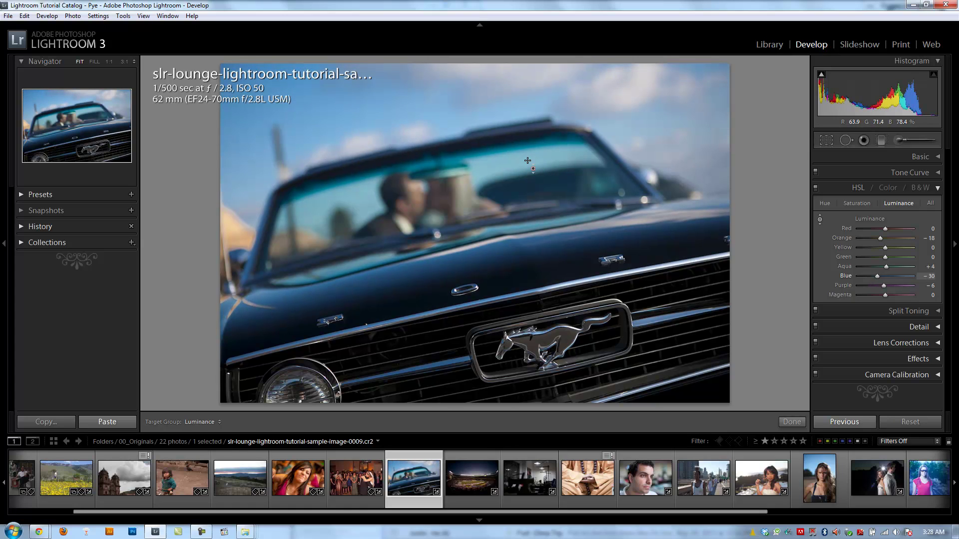
{"action": "left_click_drag", "start_coordinate": [527, 158], "coordinate": [528, 155]}
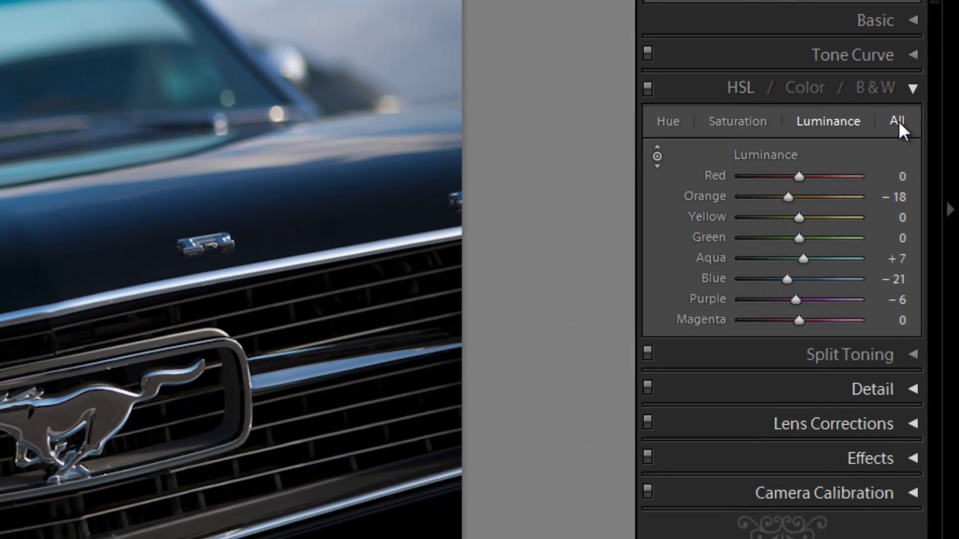
- Review all HSL sliders and the Blue swatch in the Color view, then show only the Hue sliders
{"action": "left_click", "coordinate": [894, 127]}
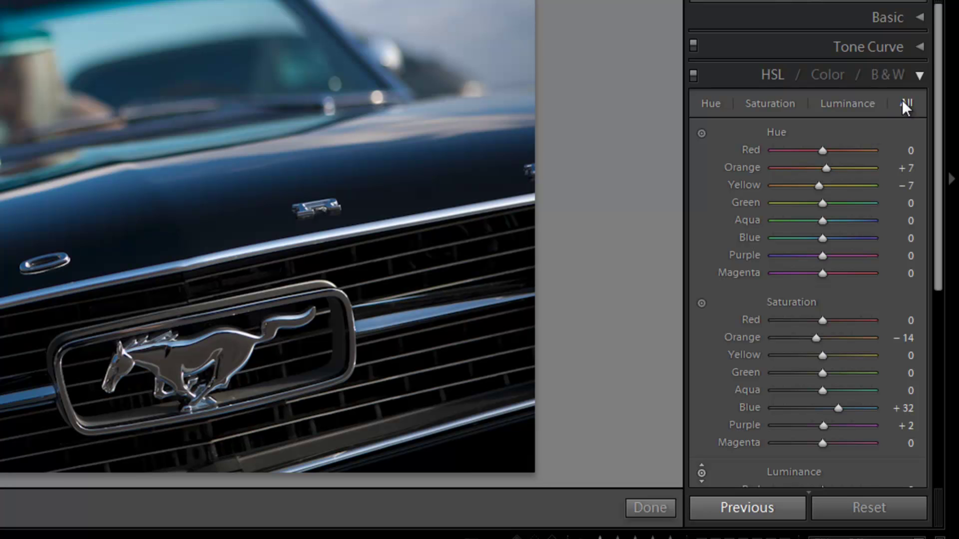
{"action": "left_click", "coordinate": [829, 75]}
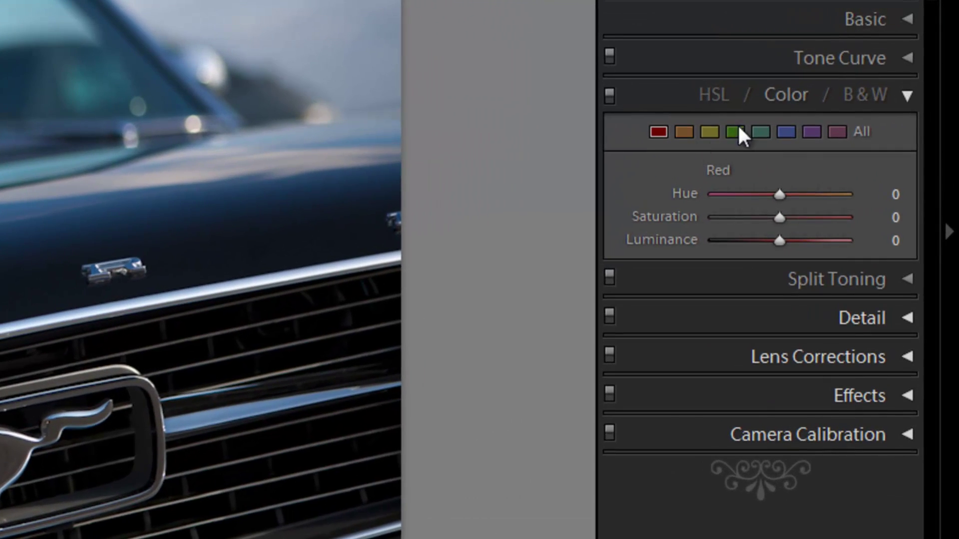
{"action": "left_click", "coordinate": [784, 131]}
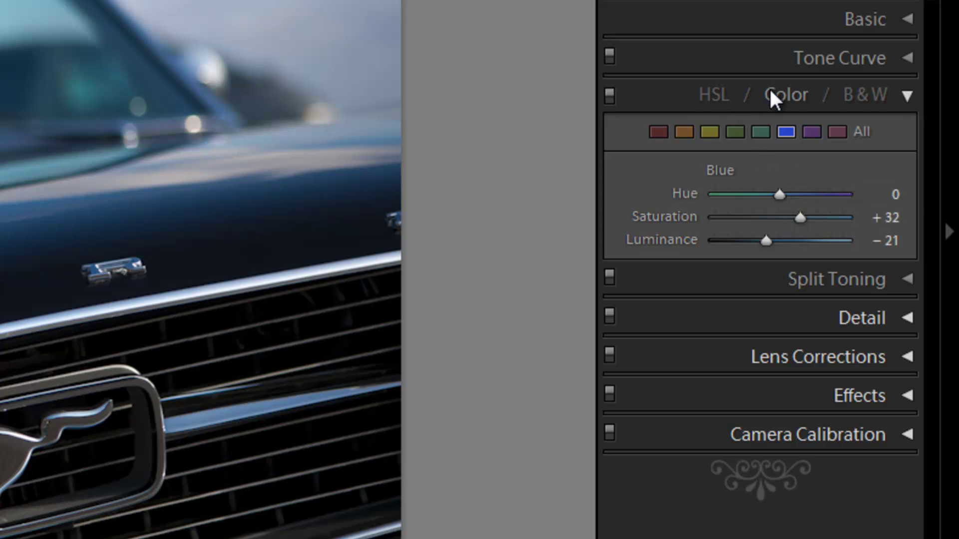
{"action": "left_click", "coordinate": [720, 104]}
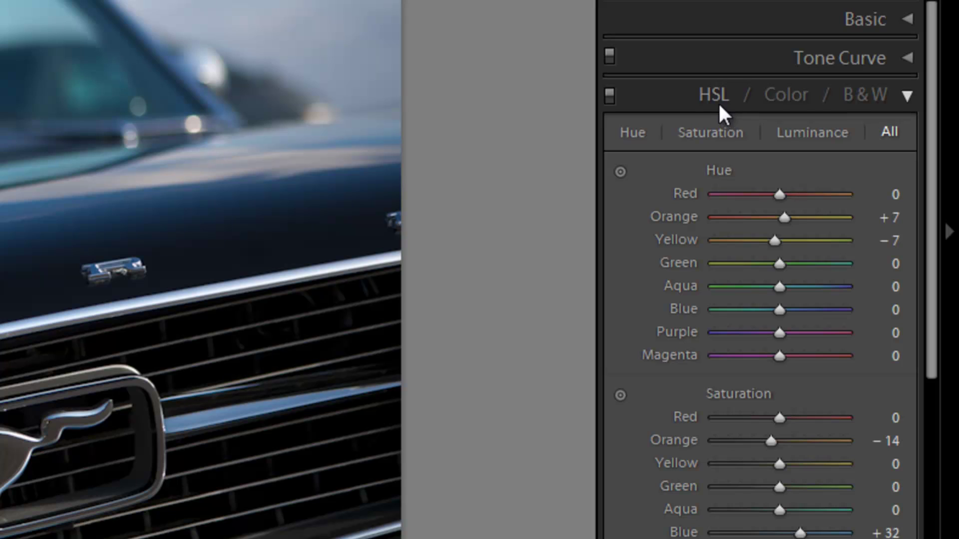
{"action": "left_click", "coordinate": [627, 136]}
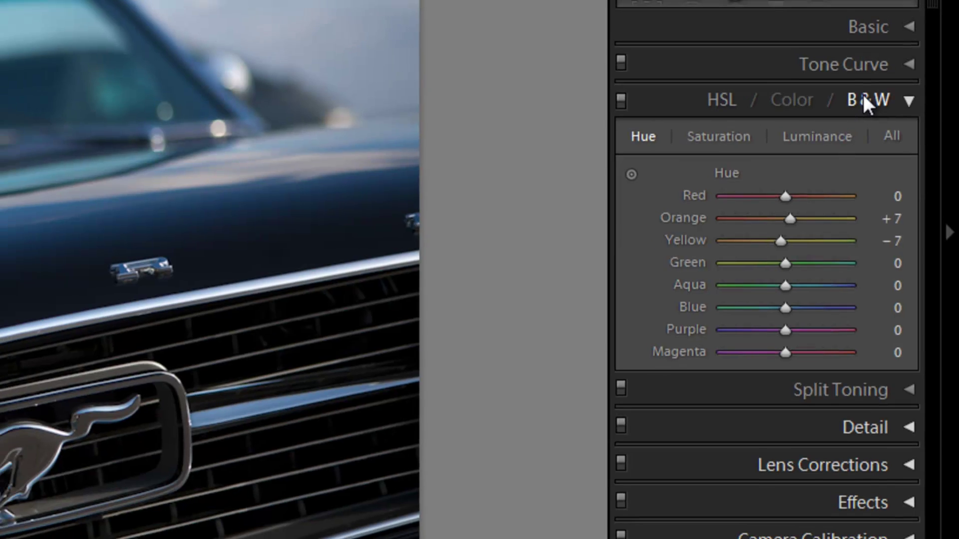
- Convert the photo to black and white and adjust the Blue and Orange mix sliders, Orange at -25
{"action": "left_click", "coordinate": [865, 95]}
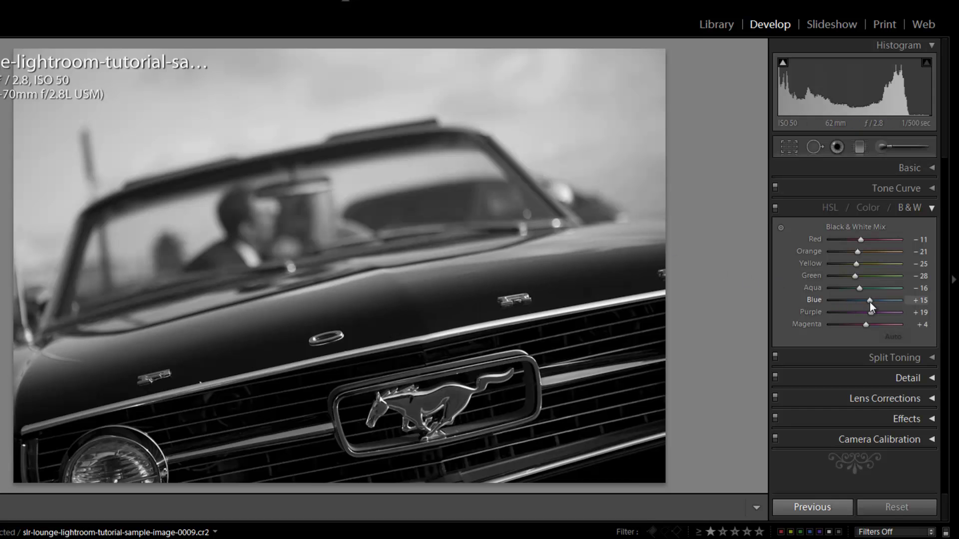
{"action": "left_click_drag", "start_coordinate": [870, 302], "coordinate": [850, 304]}
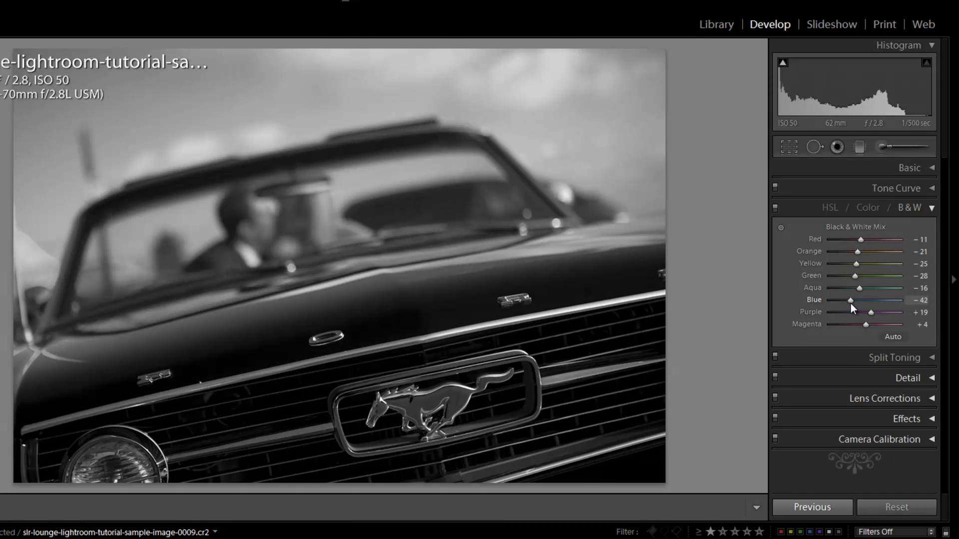
{"action": "left_click_drag", "start_coordinate": [857, 252], "coordinate": [855, 253]}
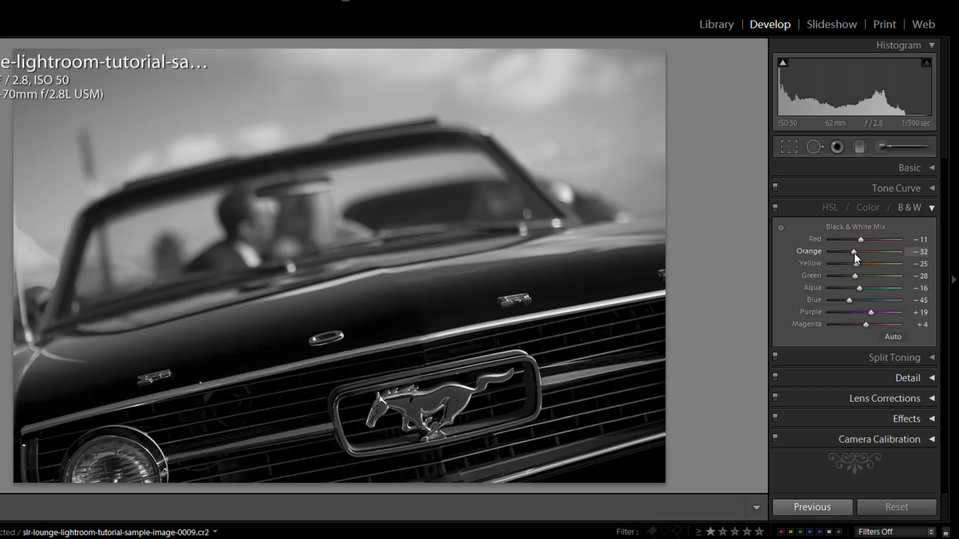
{"action": "left_click", "coordinate": [857, 254]}
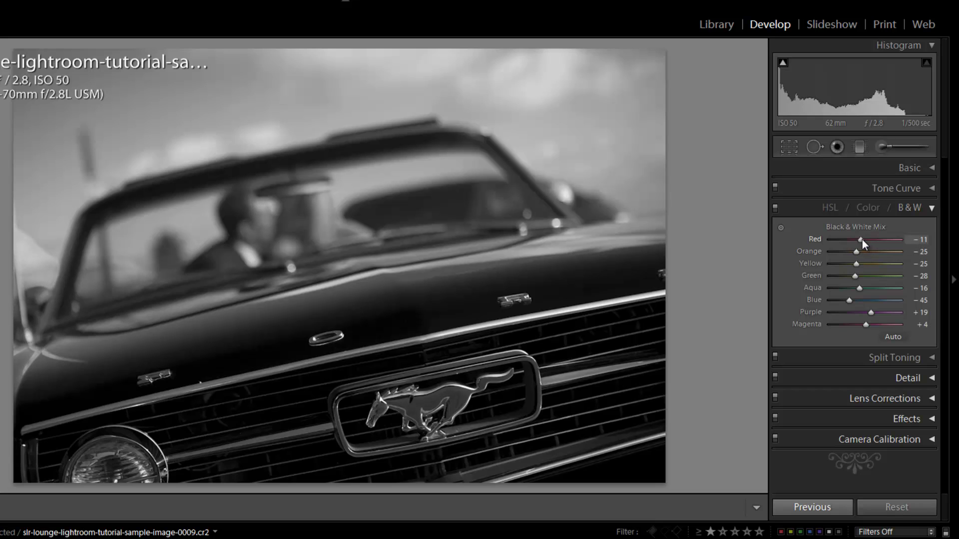
- Drag on the photo to darken the sky and yellows, reaching Yellow -35, Aqua -18, Blue -57
{"action": "left_click", "coordinate": [780, 227]}
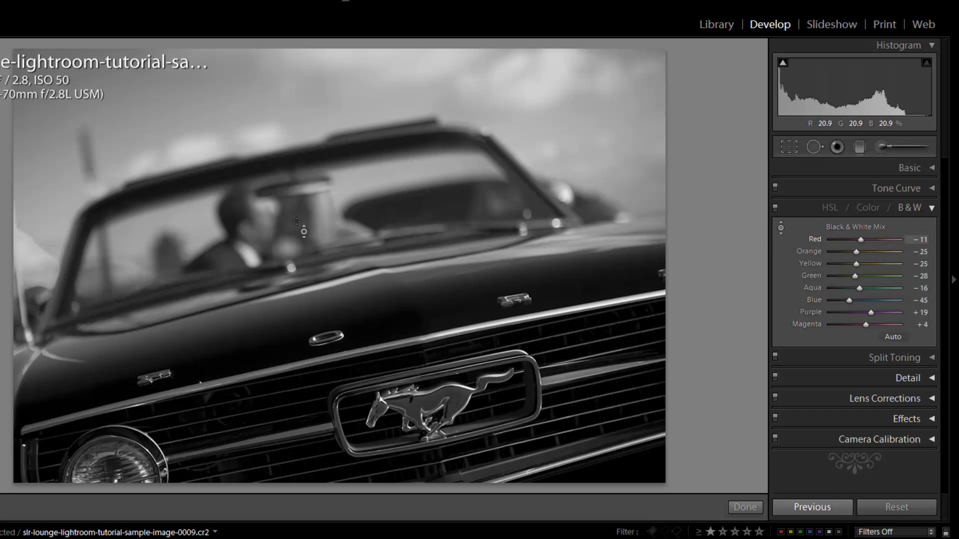
{"action": "left_click_drag", "start_coordinate": [246, 118], "coordinate": [255, 103]}
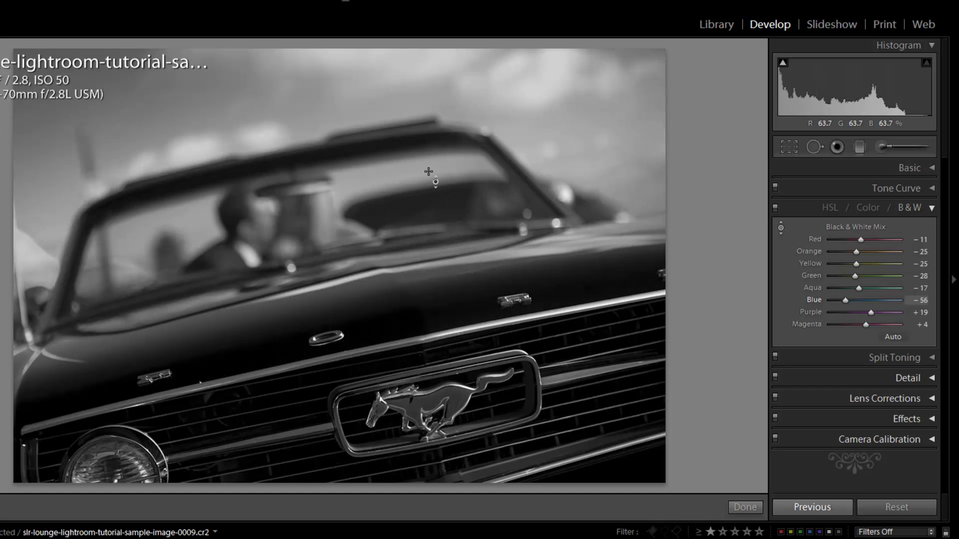
{"action": "left_click_drag", "start_coordinate": [317, 209], "coordinate": [317, 214]}
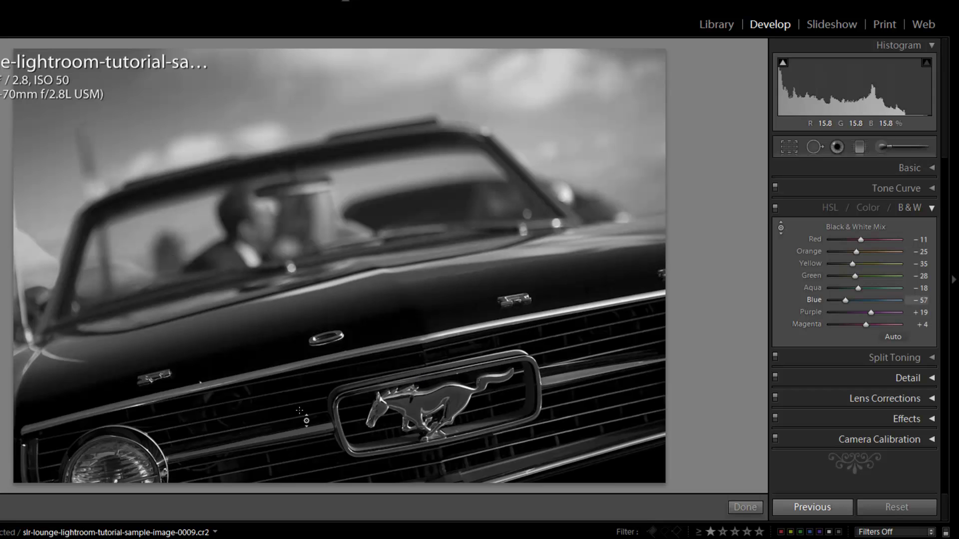
- Auto-set the B&W mix, switch back to colour HSL, and reset all Hue and Luminance sliders to zero
{"action": "left_click", "coordinate": [890, 338]}
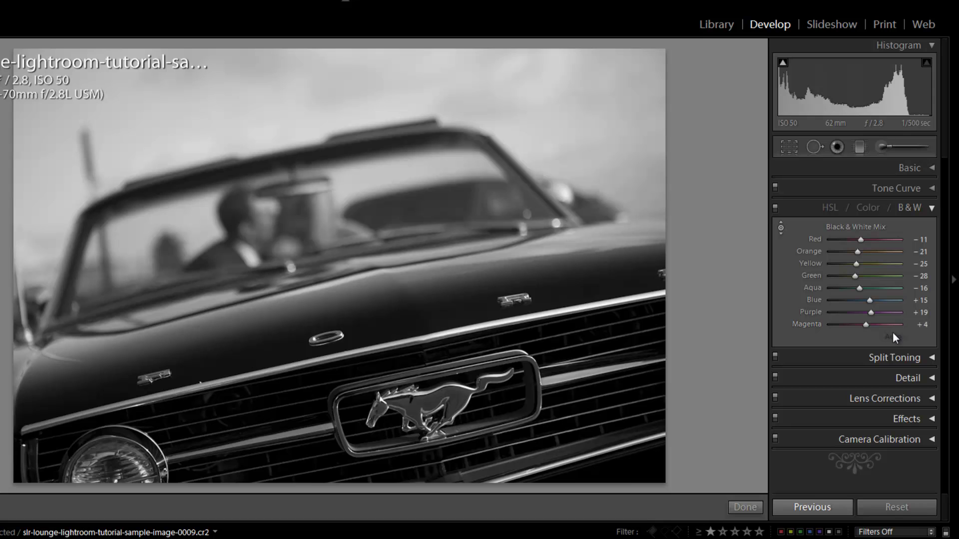
{"action": "left_click", "coordinate": [830, 210]}
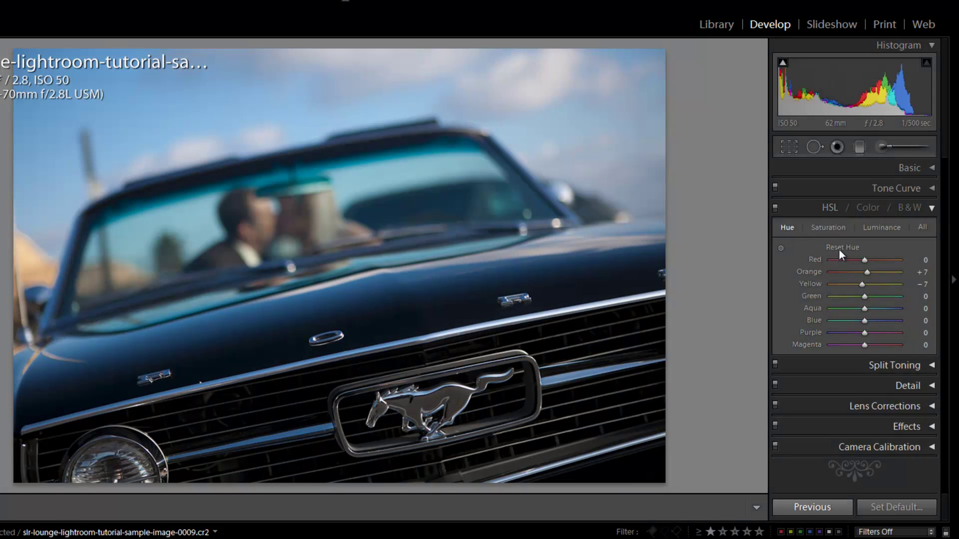
{"action": "left_click", "coordinate": [839, 249], "text": "alt"}
{"action": "left_click", "coordinate": [843, 228]}
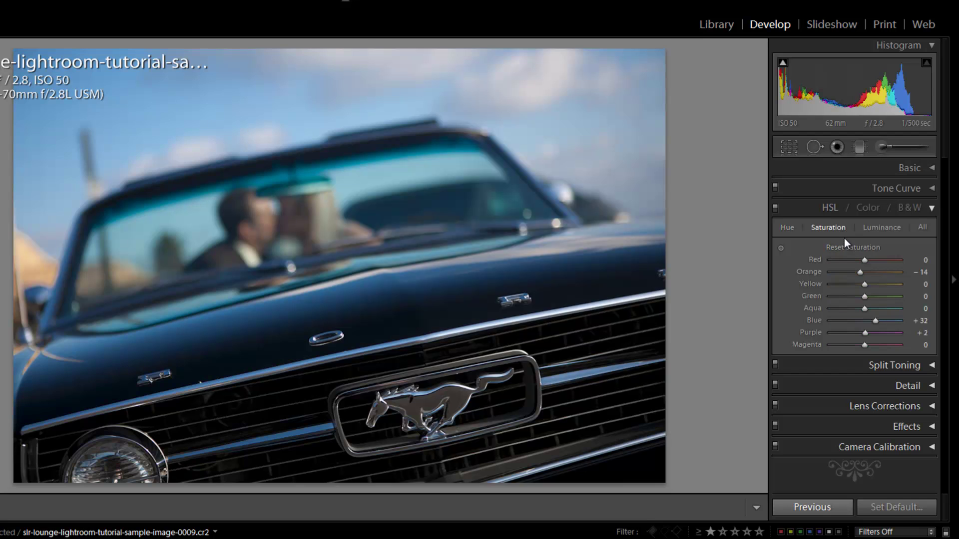
{"action": "left_click", "coordinate": [870, 232]}
{"action": "left_click", "coordinate": [854, 248], "text": "alt"}
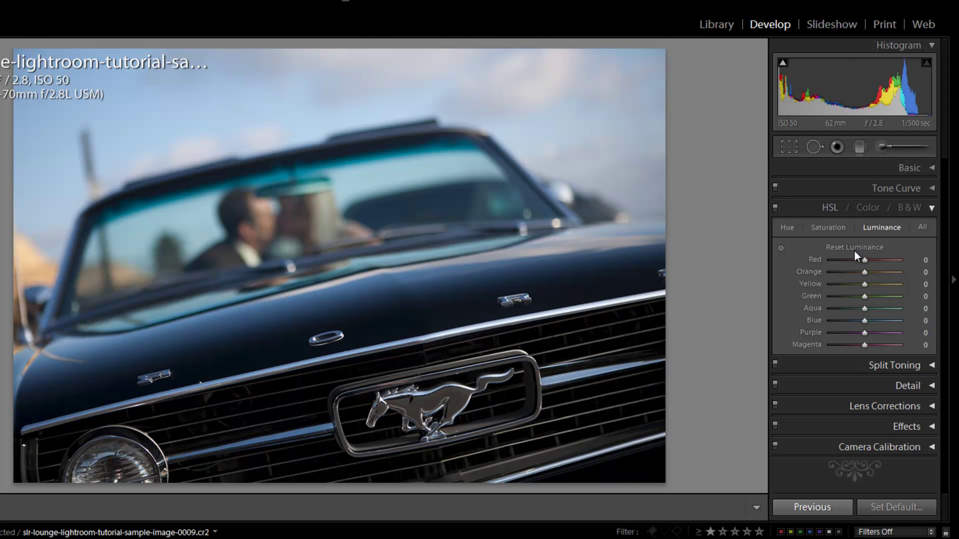